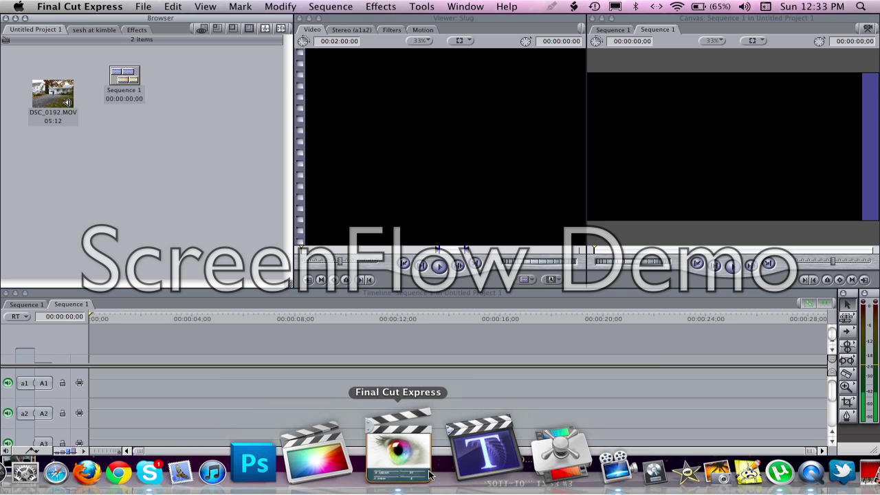
Save the project from the File menu
left_click_drag(123, 127, 55, 122)
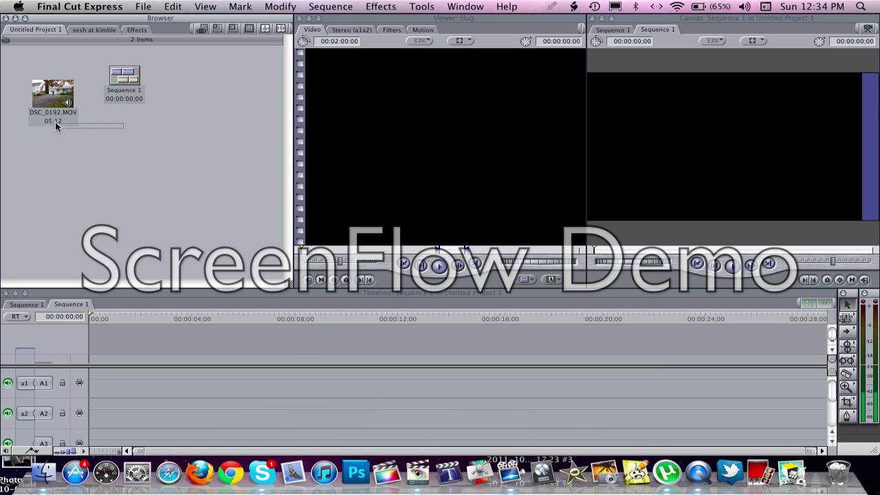
left_click(138, 6)
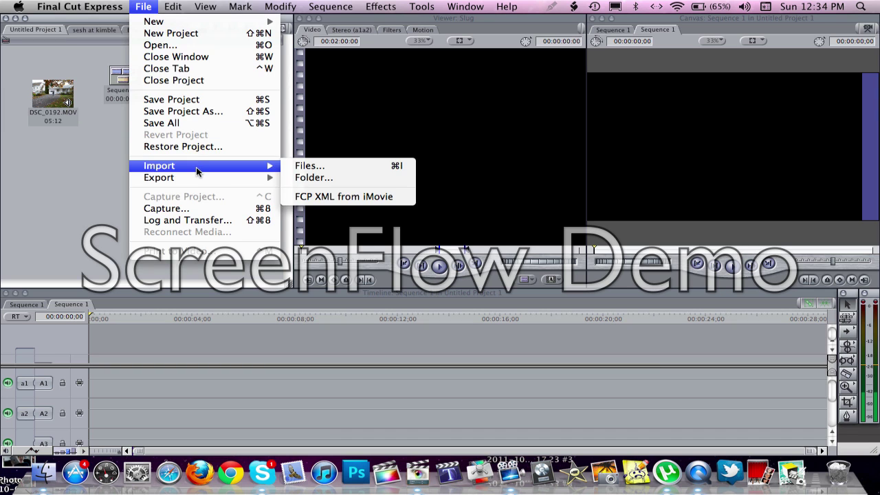
left_click(94, 46)
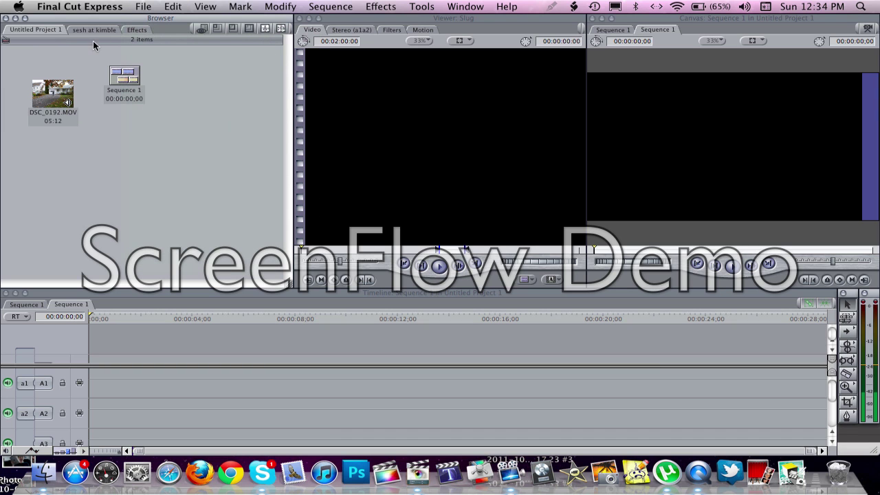
left_click(141, 6)
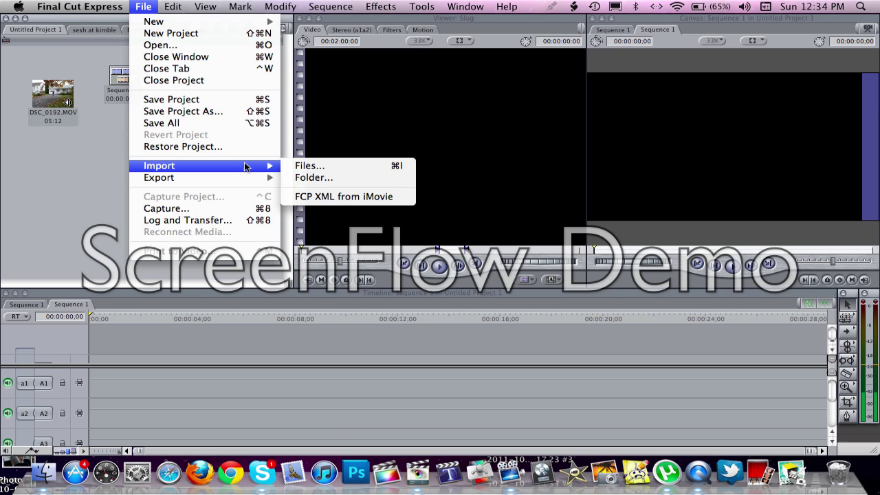
mouse_move(55, 3)
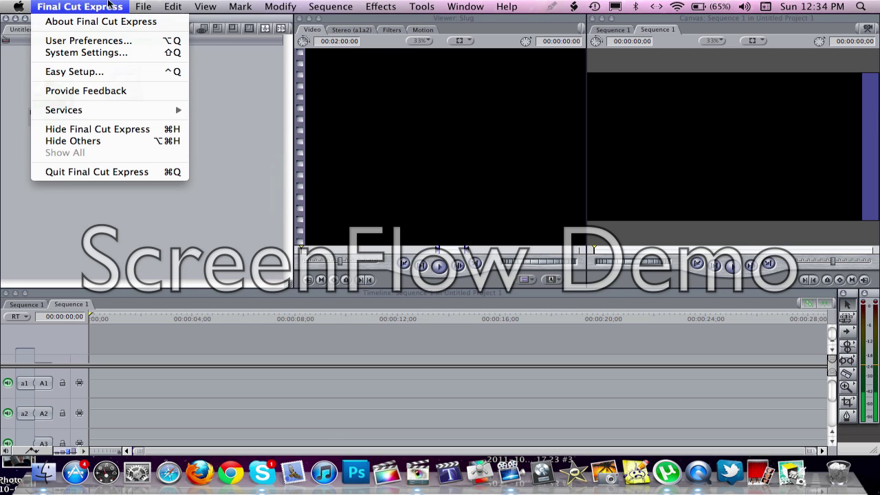
mouse_move(143, 7)
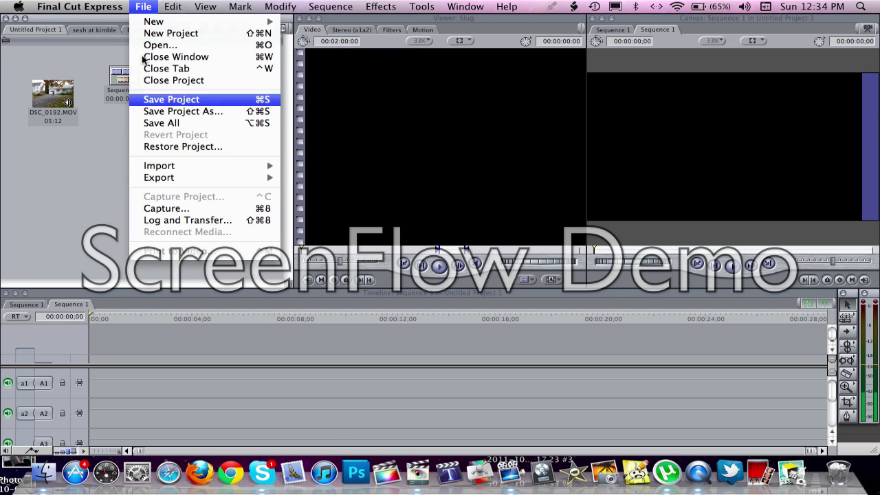
left_click(143, 7)
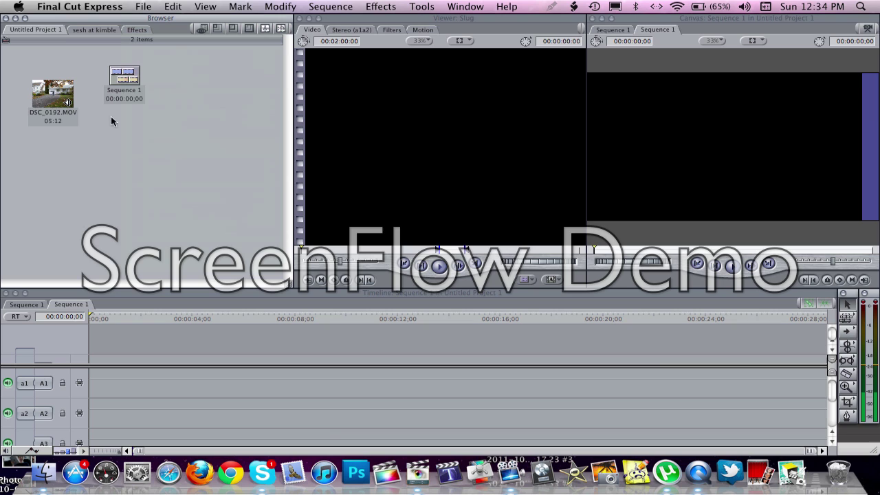
Load DSC_0192.MOV into the Viewer and play the skateboard clip
double_click(36, 102)
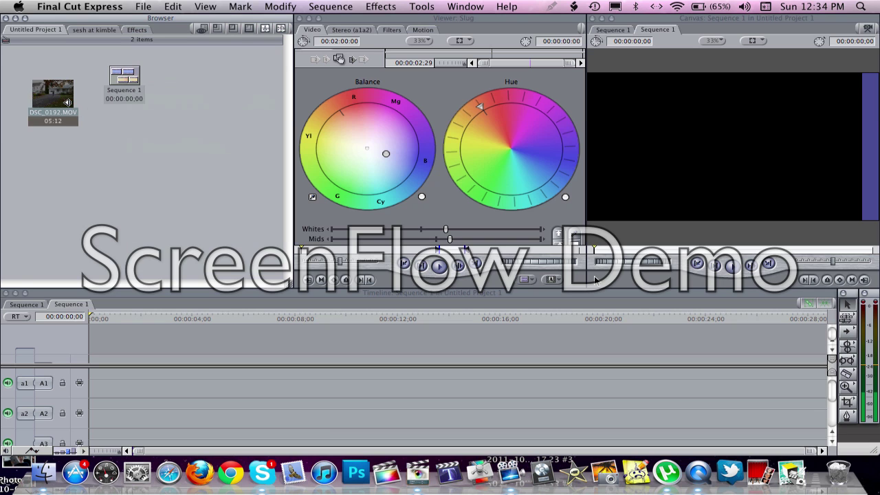
double_click(65, 103)
left_click(66, 103)
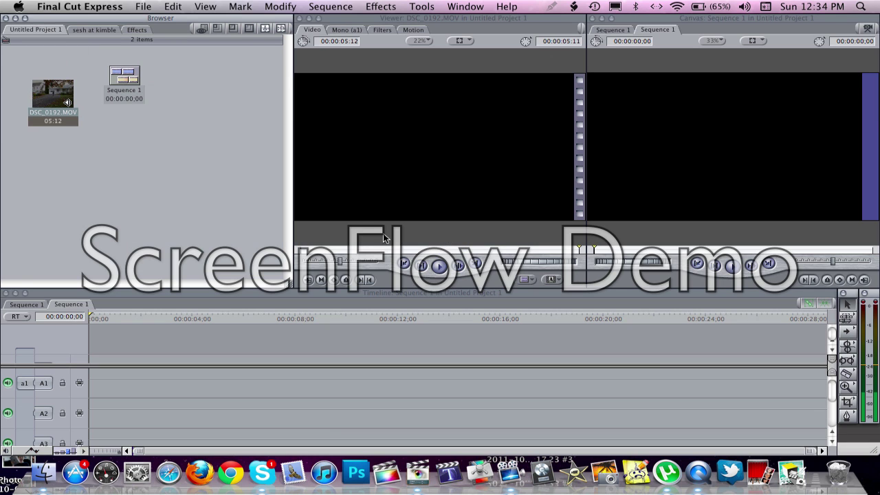
left_click(441, 266)
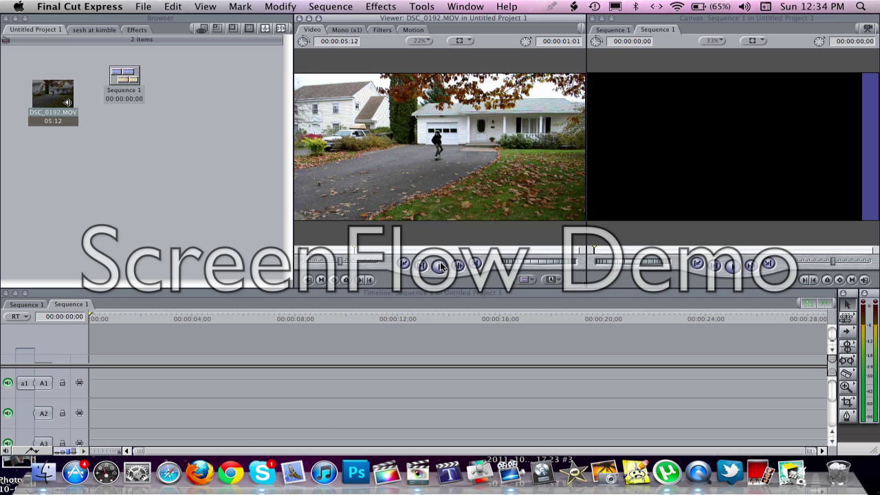
left_click(441, 267)
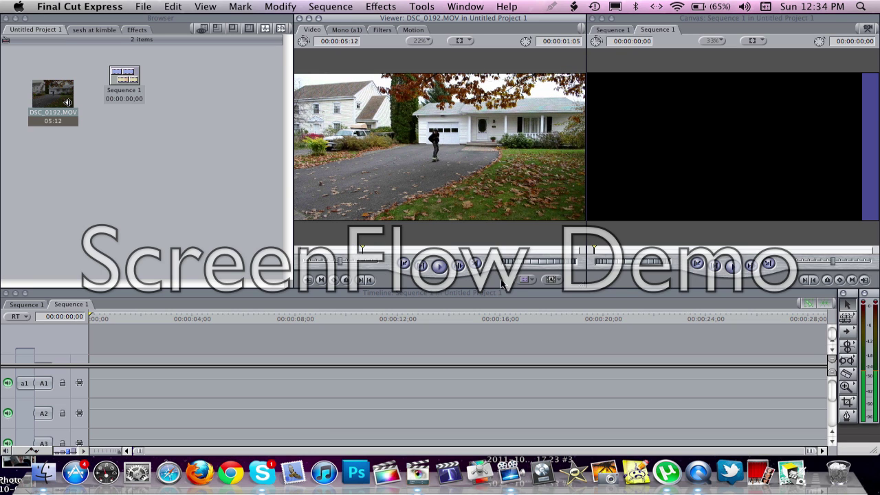
Step through the clip to the kickflip at 00:00:03:09
left_click(426, 248)
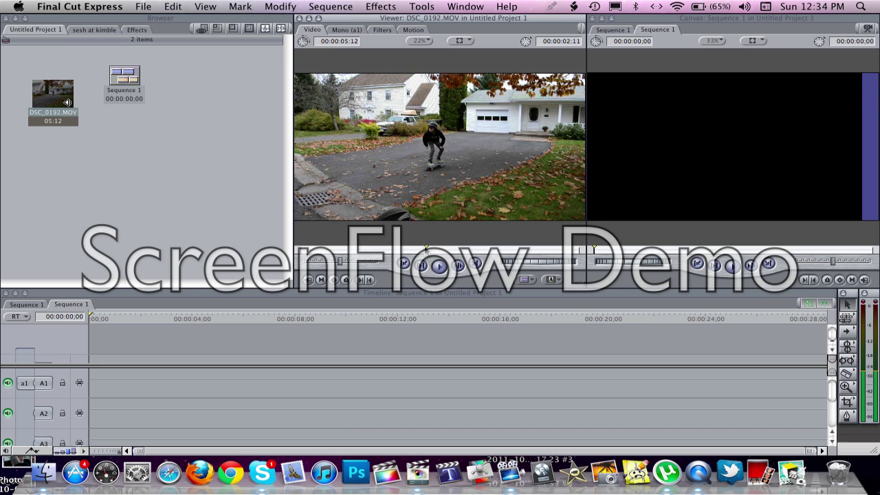
key("Right")
key("Right")
key("Right")
key("Right")
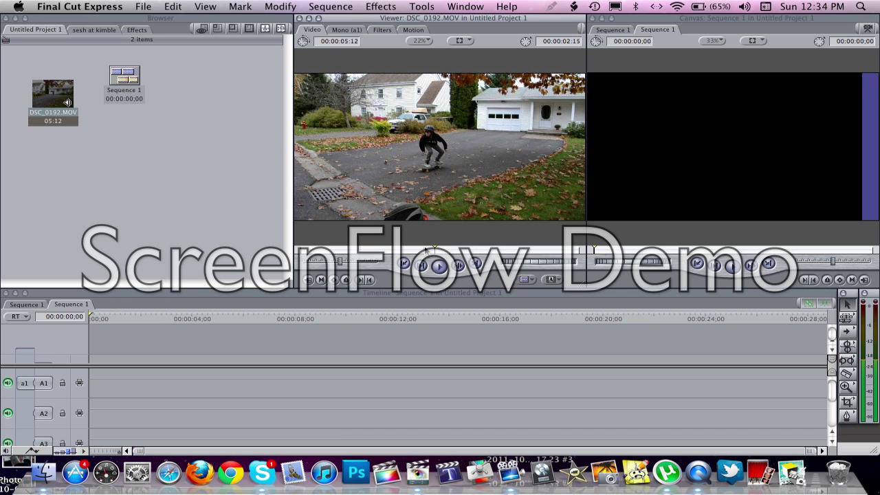
key("Right")
key("Right")
key("Right")
key("Right")
key("Right")
key("Right")
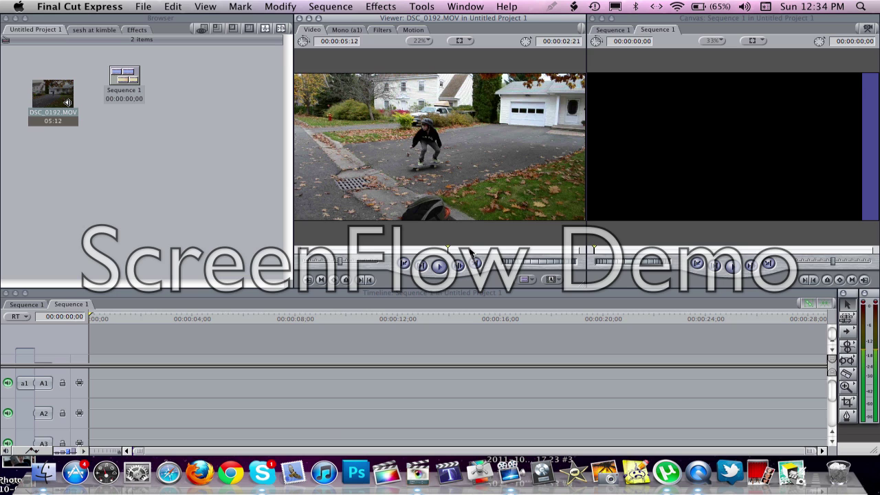
left_click(471, 251)
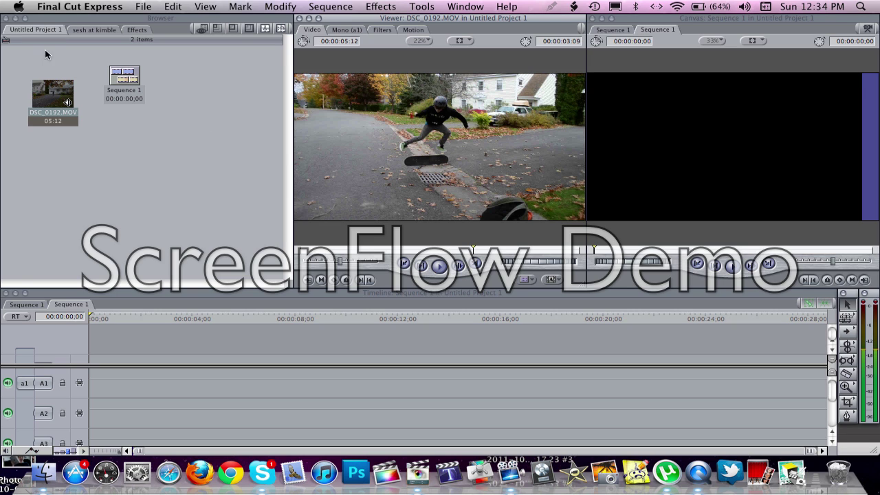
Drop DSC_0192.MOV into Sequence 1 with audio on A1, playhead at 00:00:03:14
left_click_drag(41, 114, 93, 360)
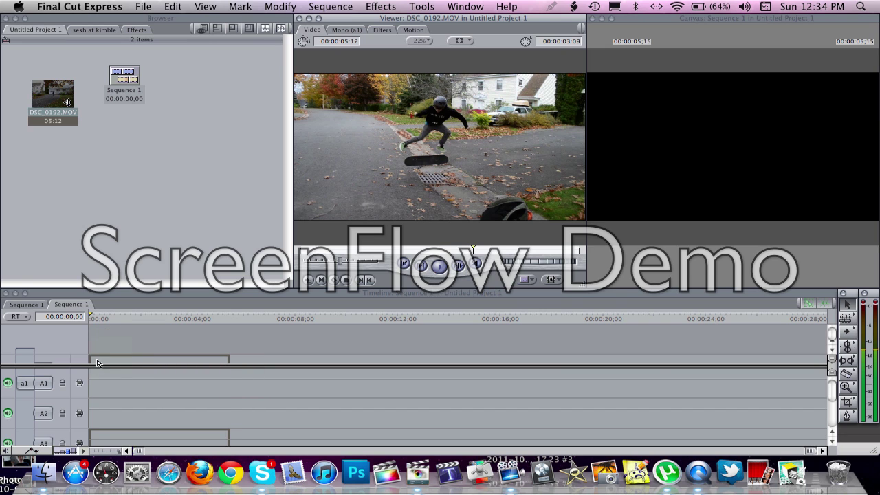
left_click_drag(179, 440, 181, 387)
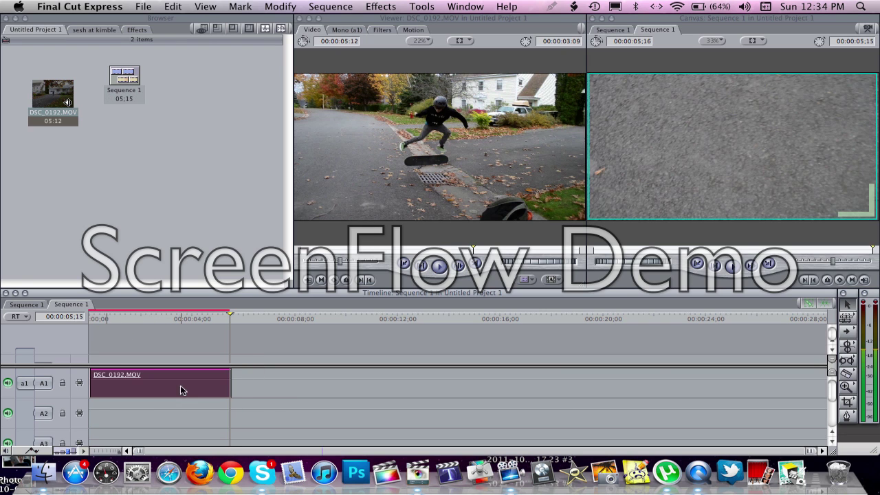
left_click(831, 349)
scroll(833, 351, "down", 3)
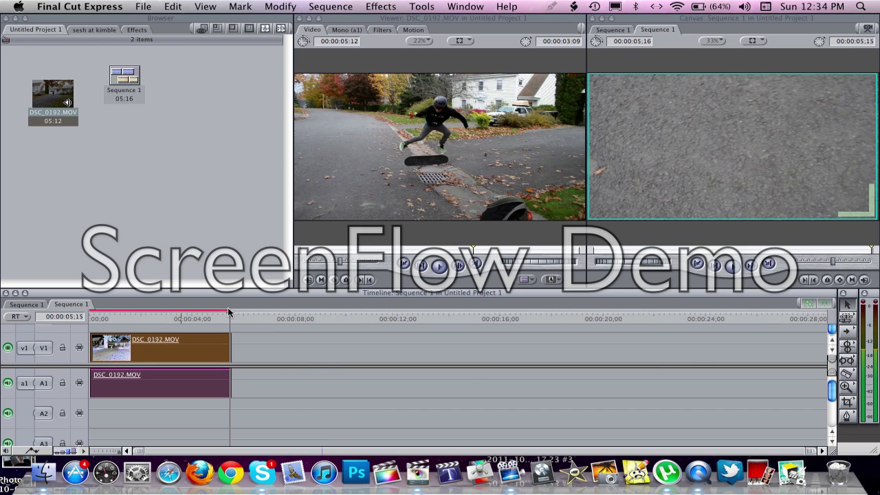
left_click_drag(230, 312, 201, 314)
left_click(177, 316)
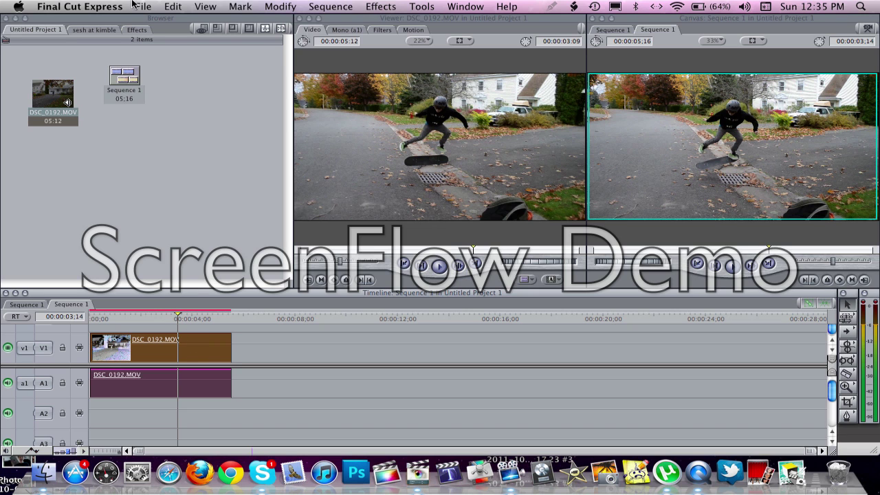
Render All of Sequence 1, play it, and scrub back to 00:00:03:08
left_click(333, 5)
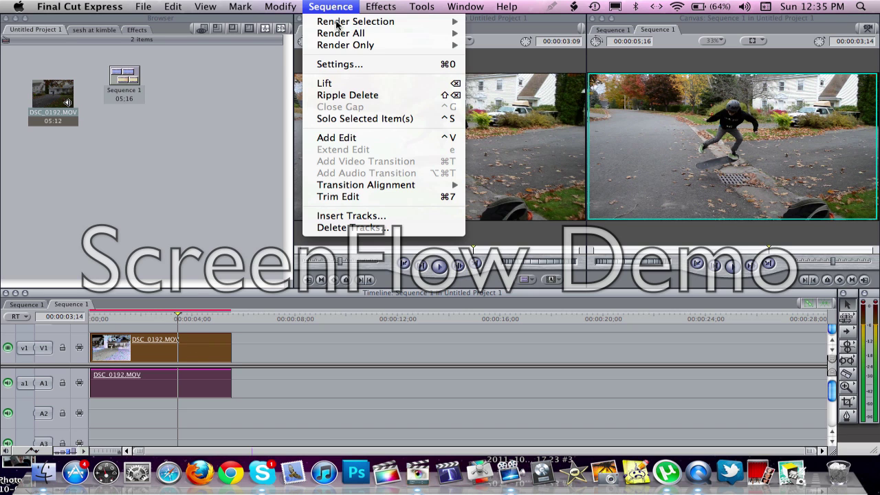
left_click(345, 39)
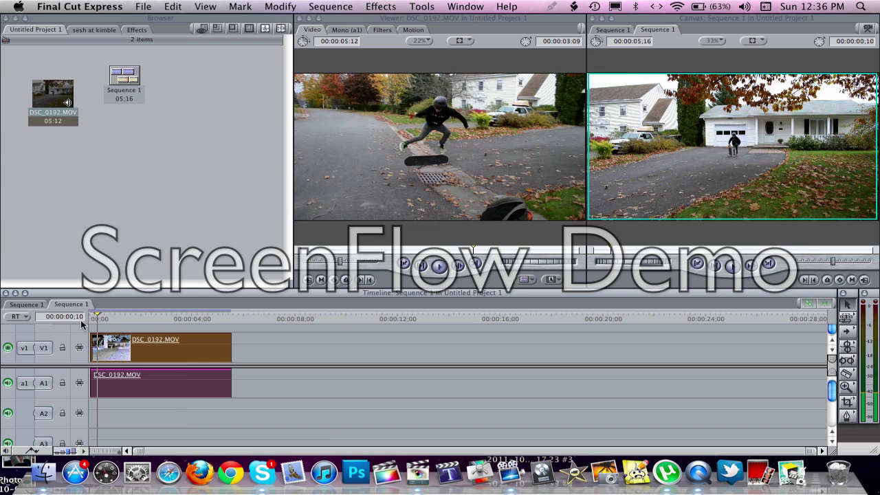
key("space")
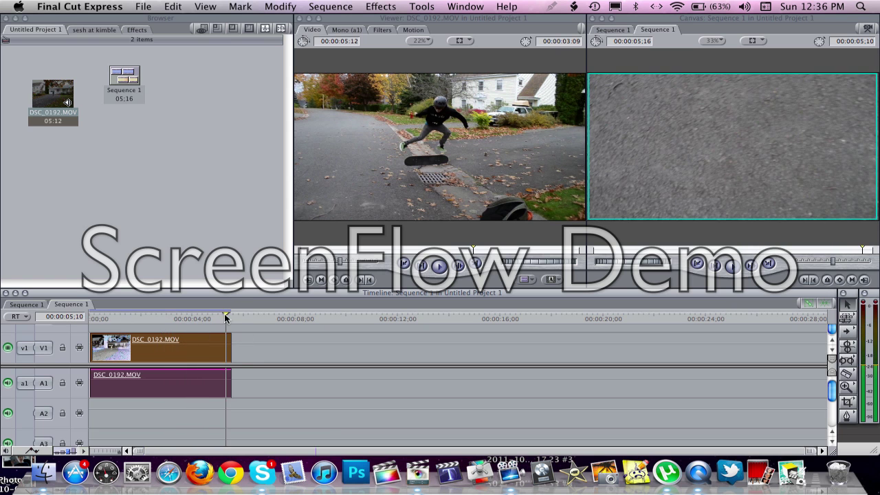
left_click_drag(227, 318, 172, 311)
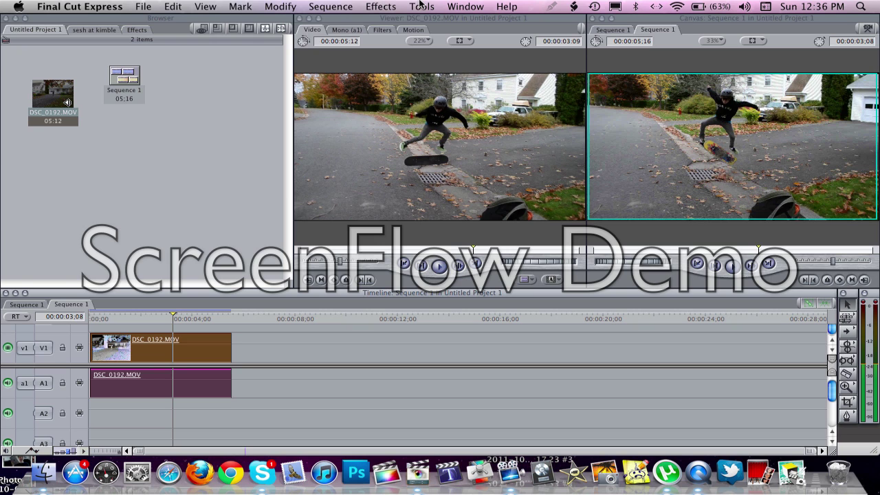
Browse the Effects menu and Effects bin for the video filter categories
left_click(390, 6)
mouse_move(419, 55)
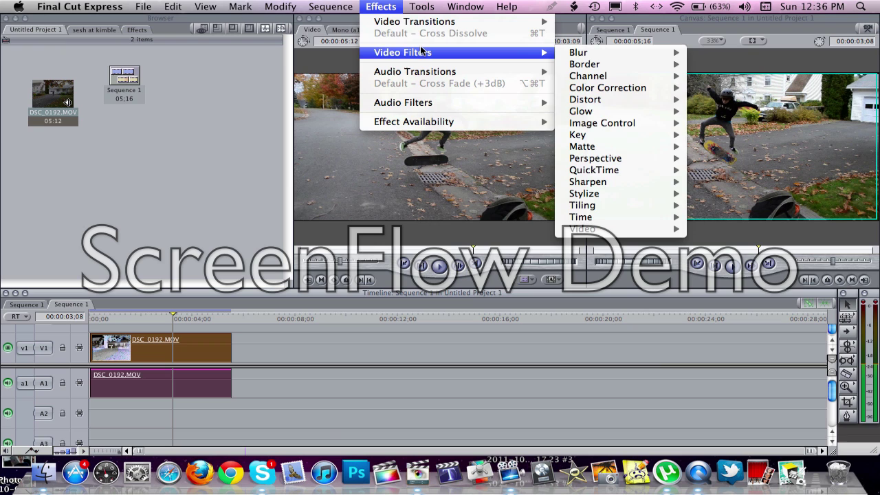
left_click(393, 6)
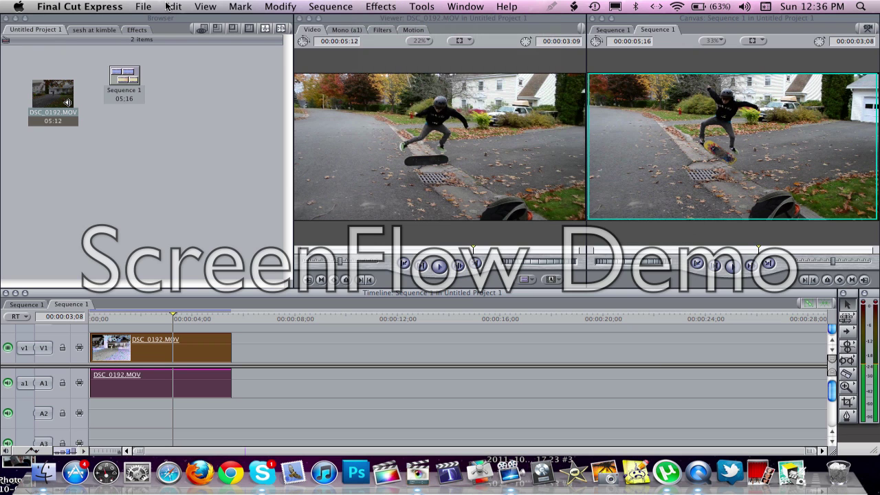
left_click(141, 32)
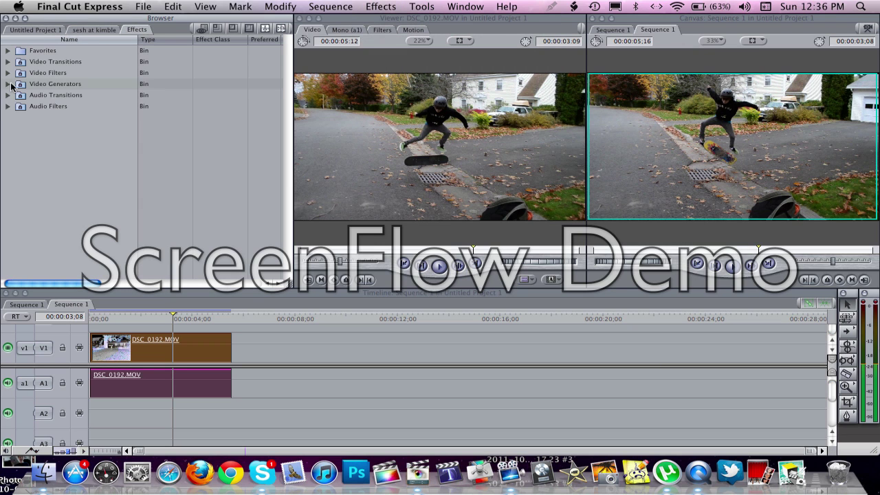
left_click(39, 30)
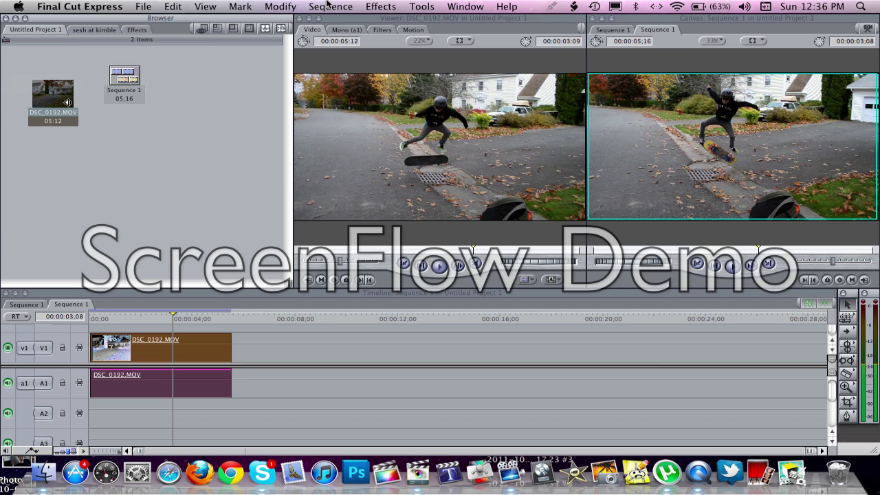
left_click(379, 7)
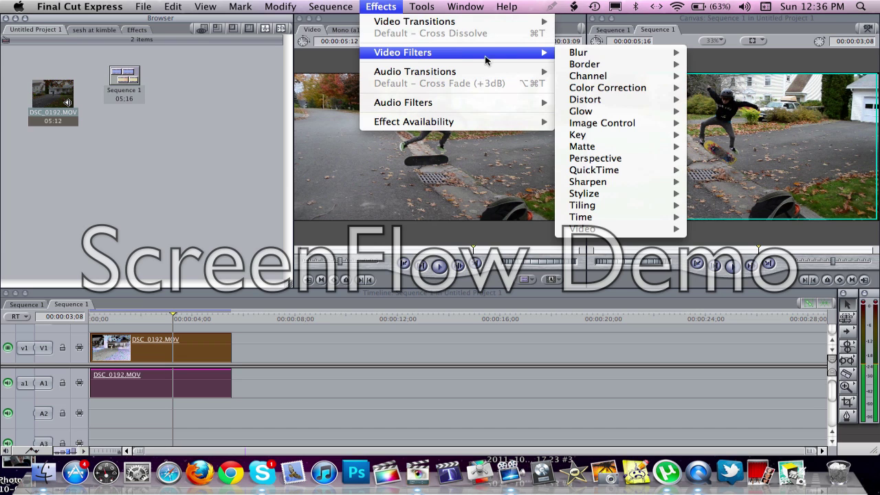
mouse_move(488, 74)
Select the skateboard clip on V1 and apply the Color Corrector filter
left_click(294, 346)
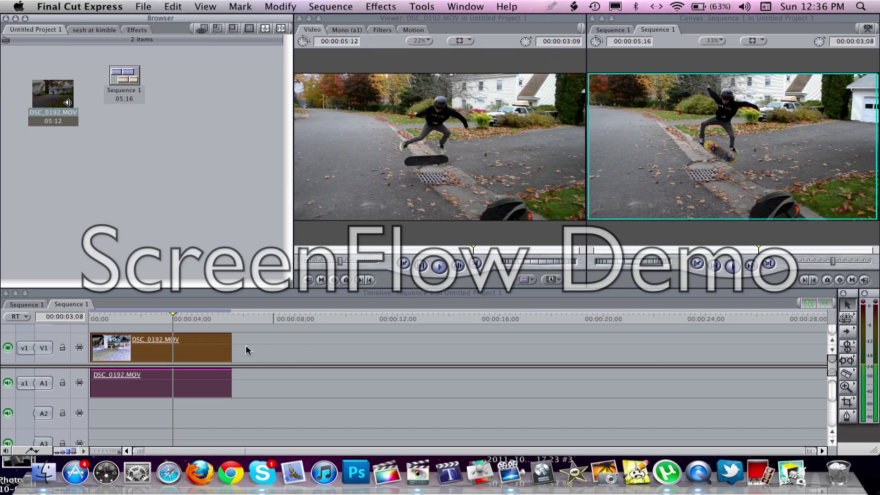
left_click(380, 6)
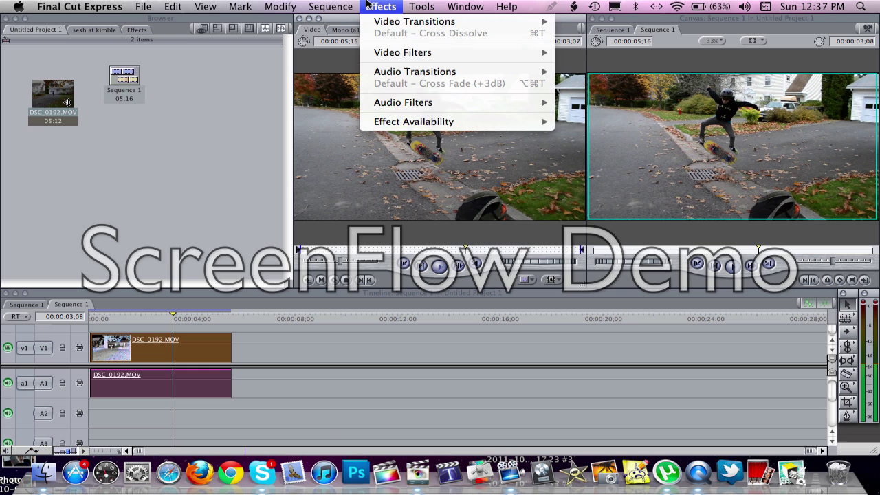
mouse_move(416, 54)
mouse_move(603, 92)
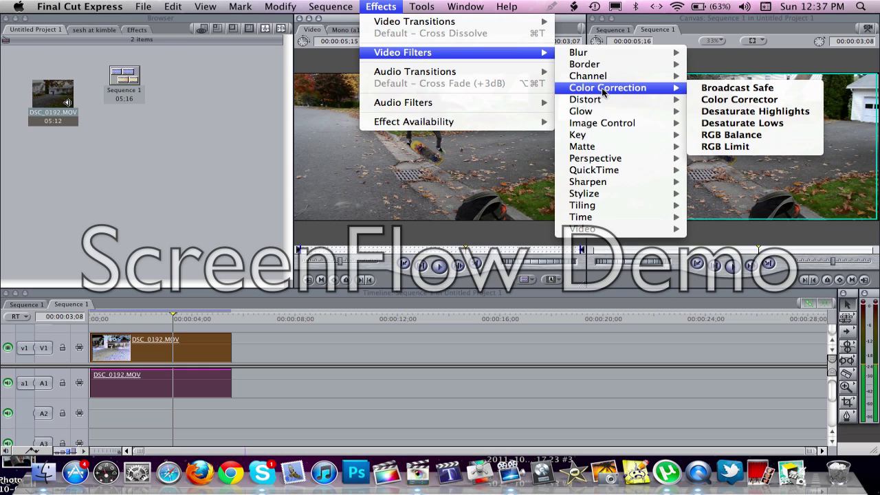
left_click(711, 103)
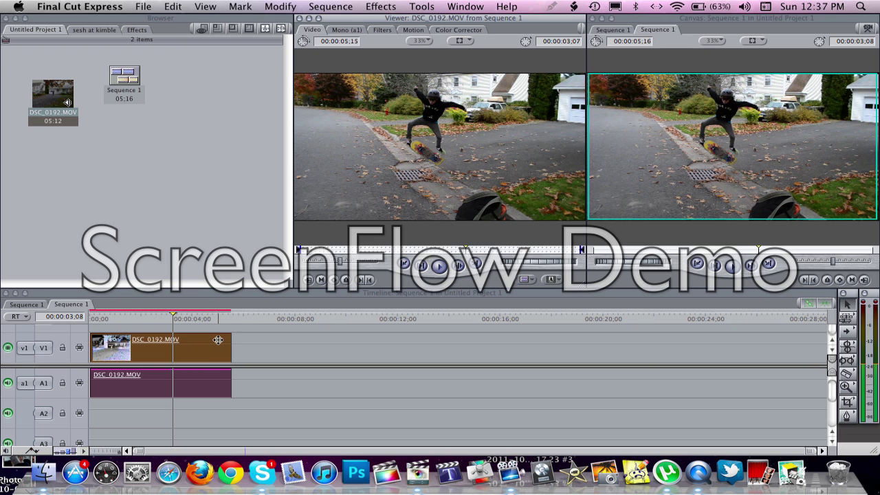
Show the clip's Color Corrector controls and browse the Color Correction filters without adding RGB Balance
left_click(473, 30)
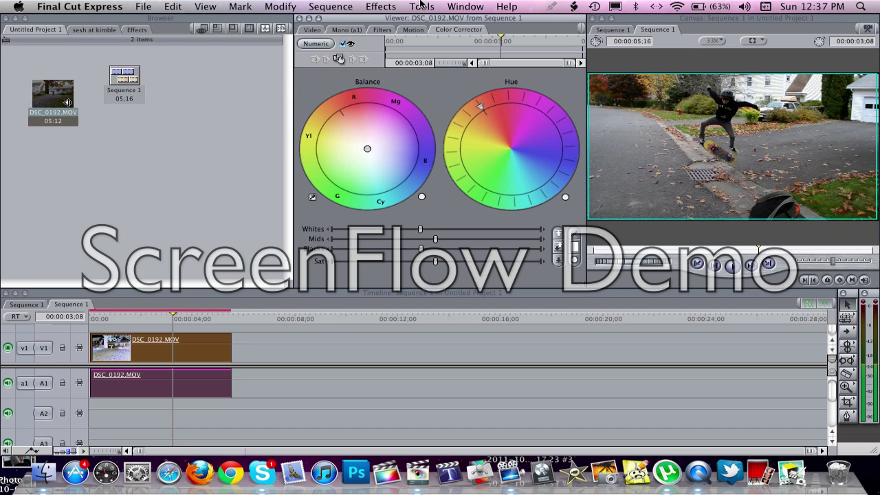
left_click(391, 6)
mouse_move(407, 55)
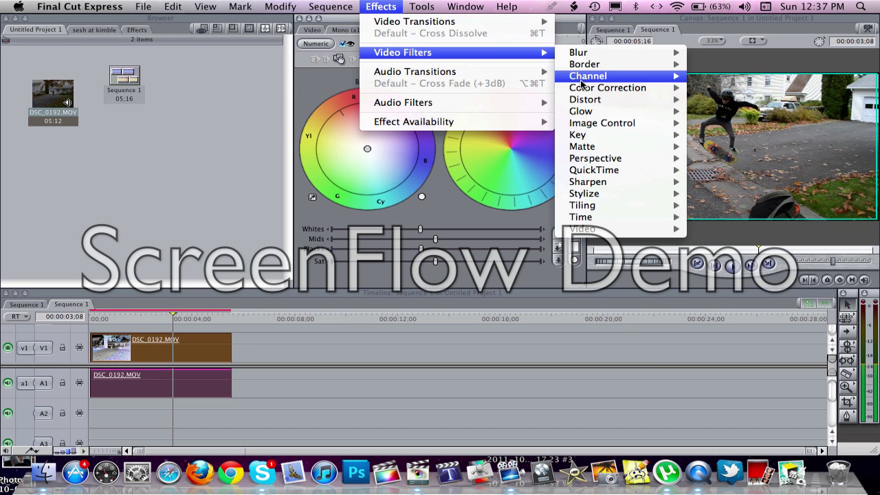
mouse_move(594, 89)
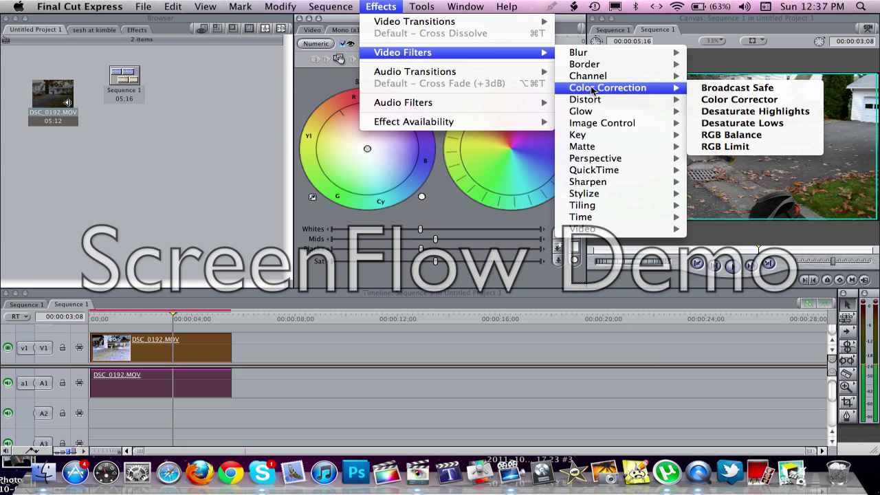
left_click(716, 140)
left_click(465, 6)
left_click(385, 6)
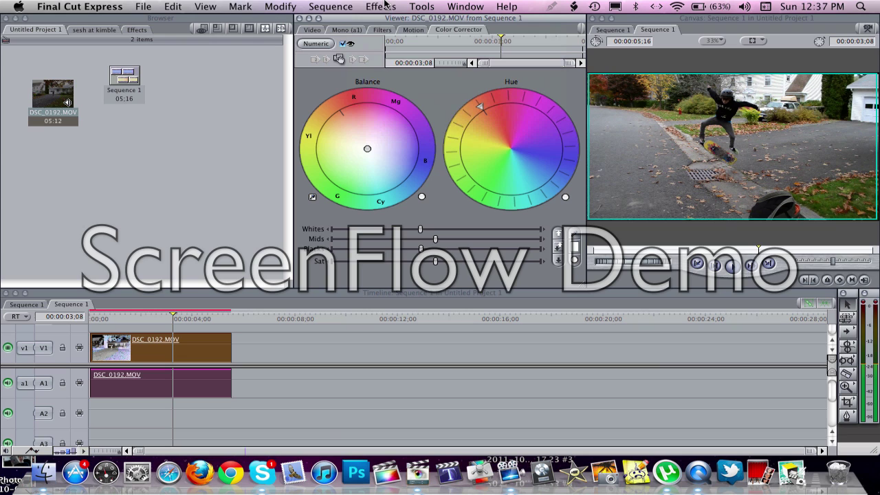
left_click(385, 6)
left_click(385, 5)
Drag the Balance wheel's centre puck slightly toward blue
mouse_move(367, 148)
left_mouse_down()
mouse_move(396, 154)
mouse_move(386, 154)
mouse_move(356, 103)
mouse_move(367, 144)
mouse_move(403, 152)
mouse_move(372, 148)
left_mouse_up()
Raise saturation, preview black and white, then undo to restore colour
left_click_drag(435, 262, 563, 270)
left_click(334, 264)
key("super+z")
Fine-tune the Blacks slider down and up, settling on slightly brighter shadows
left_click(402, 248)
left_click_drag(401, 249, 404, 248)
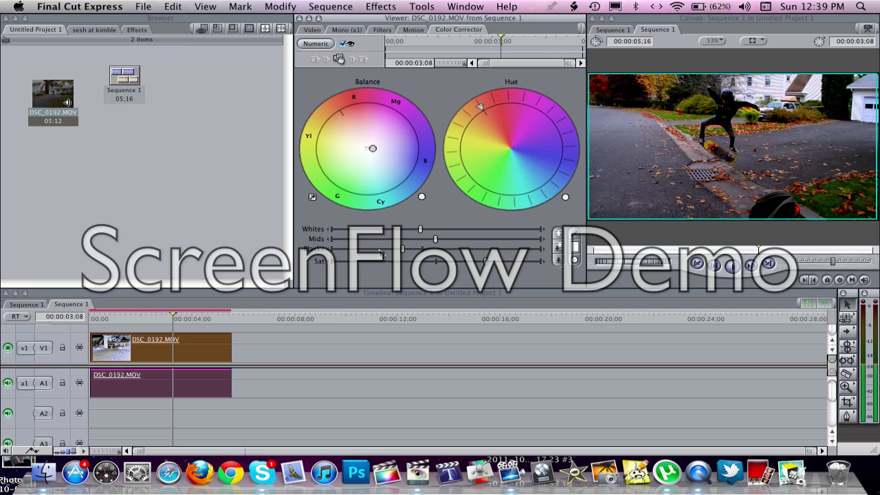
left_click(411, 250)
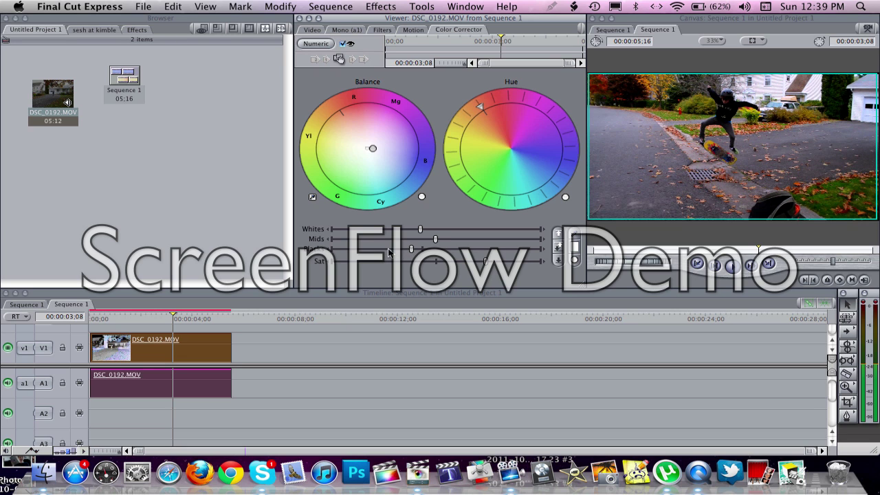
left_click(399, 249)
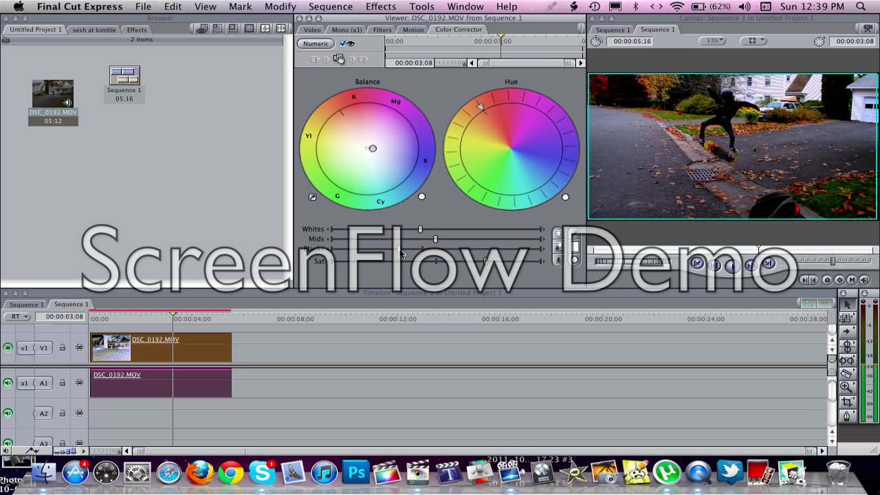
left_click(363, 249)
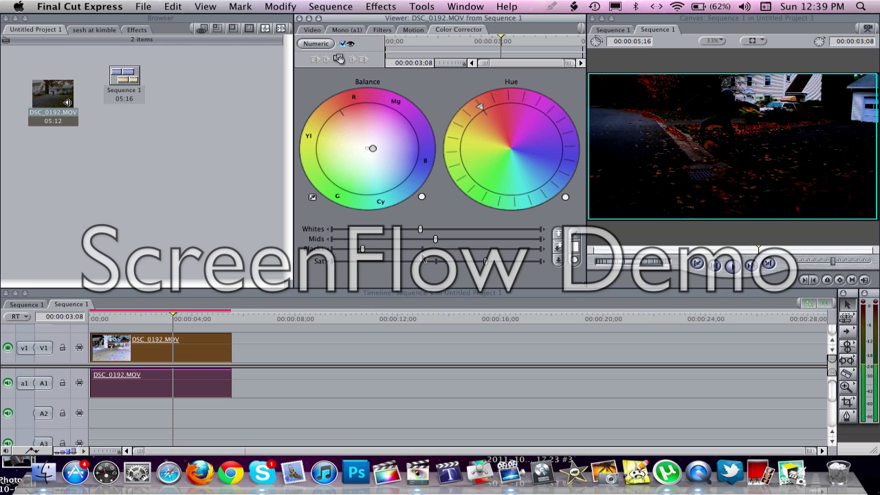
left_click(403, 248)
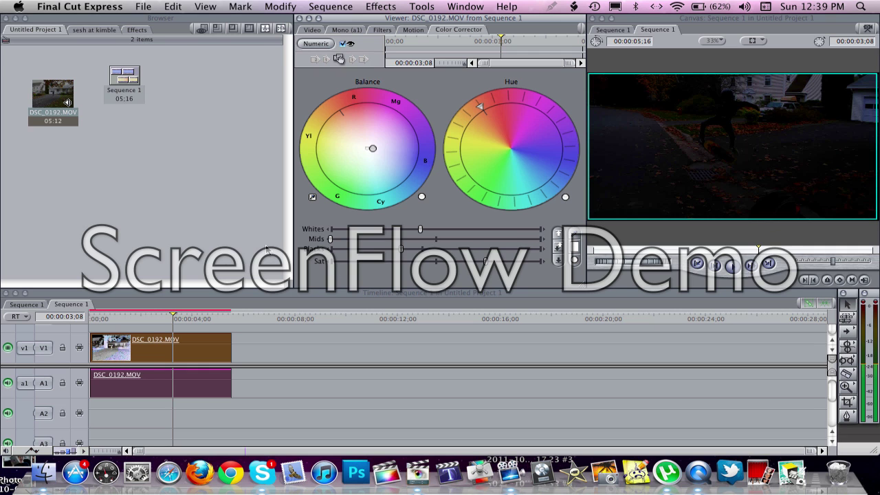
Push saturation much higher, lower Mids slightly, and raise Whites
left_click(483, 260)
left_click(480, 238)
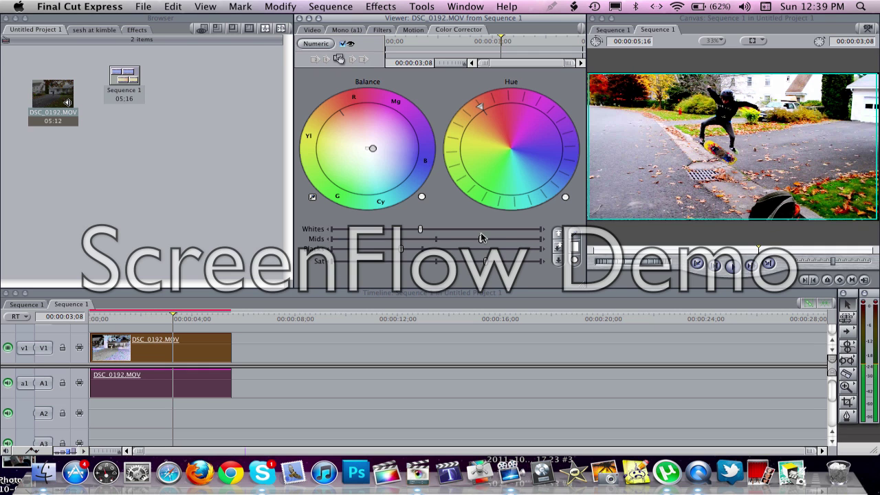
left_click_drag(477, 239, 470, 247)
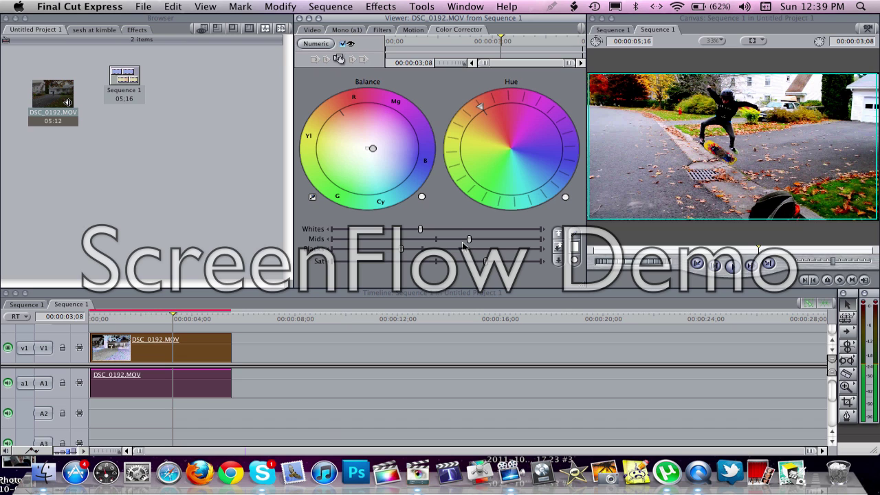
left_click(456, 229)
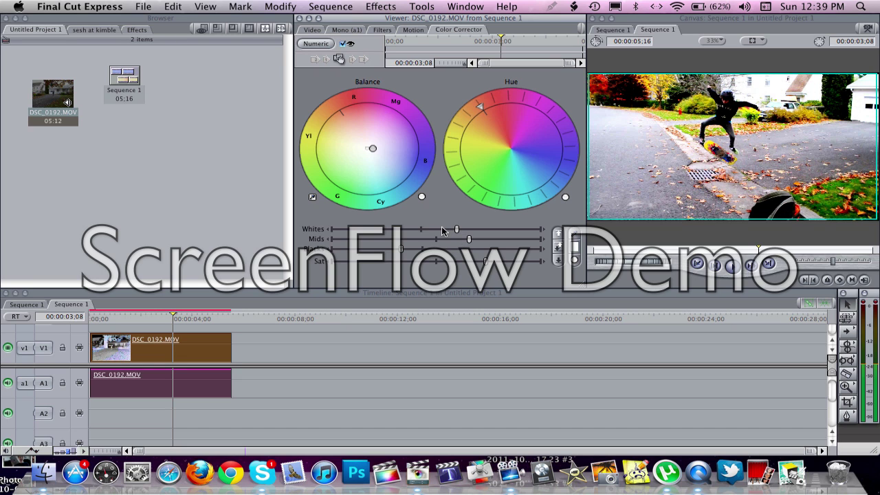
At frame 02;10, pull the Whites down and rebalance the Mids slider
left_click(175, 319)
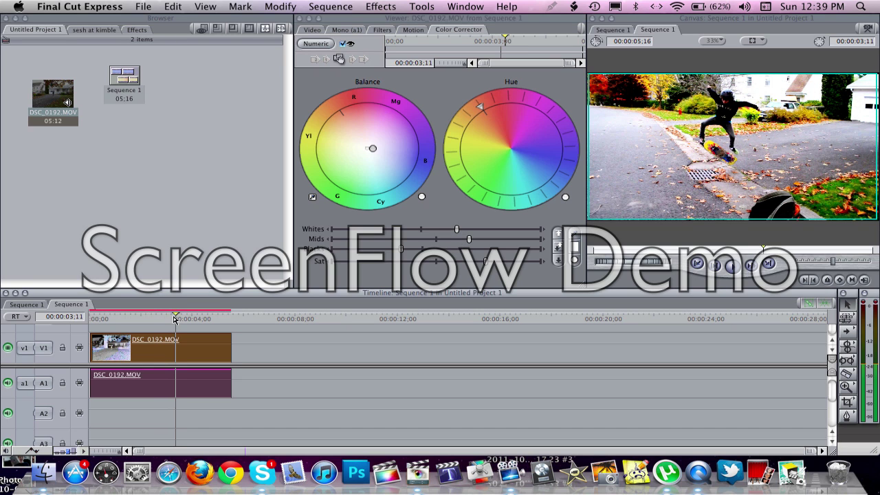
left_click(149, 318)
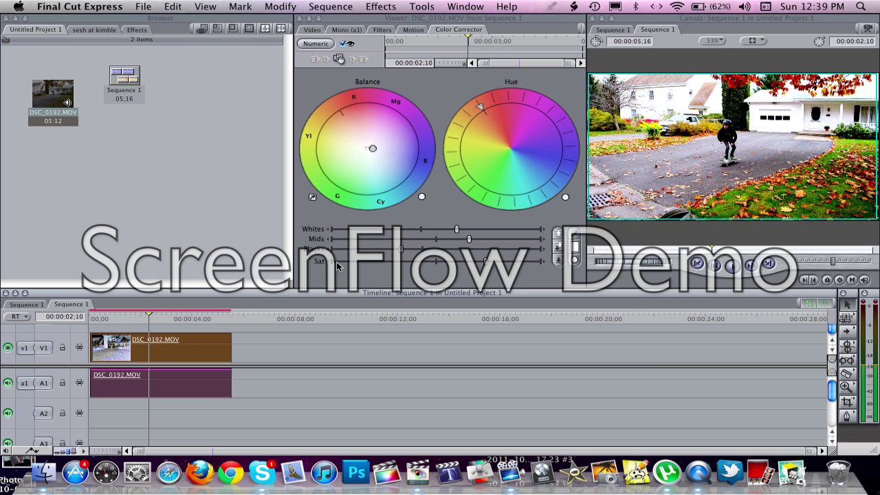
left_click(437, 229)
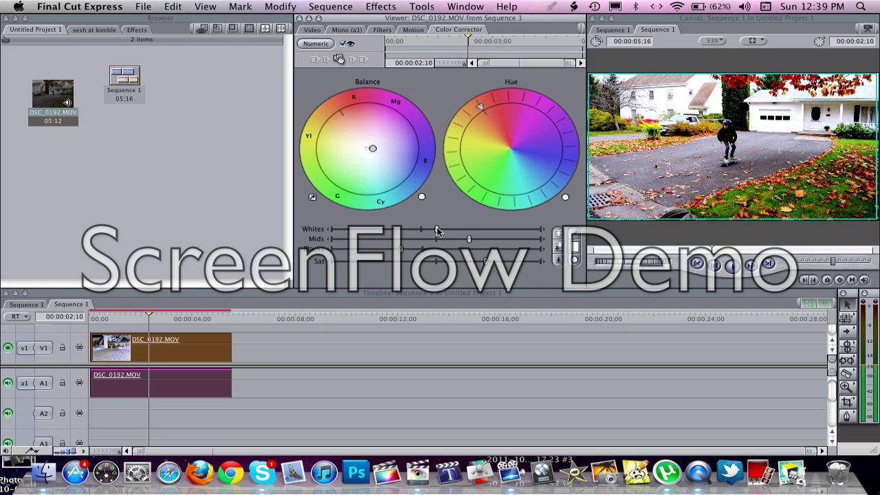
left_click(449, 238)
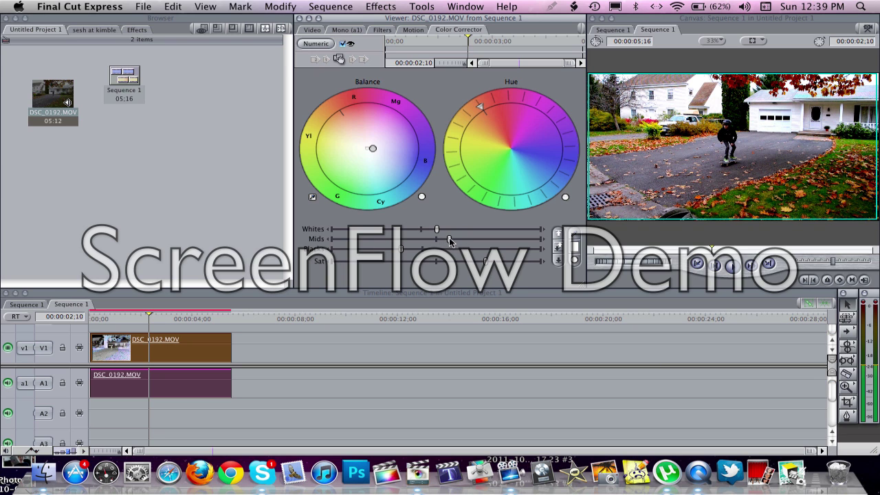
left_click_drag(449, 239, 453, 238)
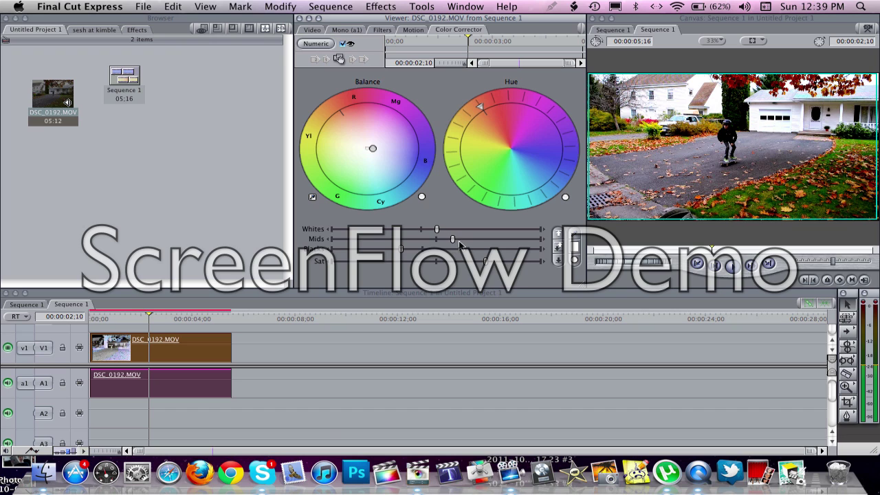
left_click(457, 239)
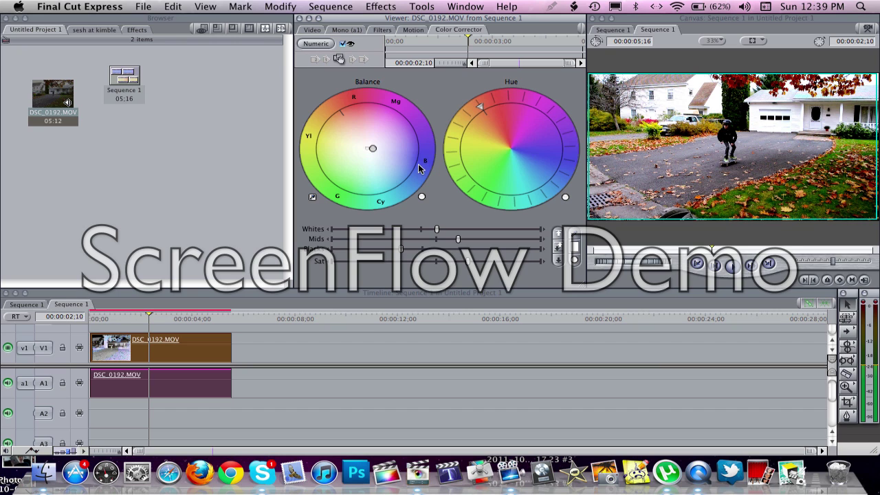
Push the Balance puck further toward blue and check the frame at 00:00:02:26
left_click_drag(373, 148, 387, 154)
left_click_drag(390, 154, 396, 155)
left_click(151, 320)
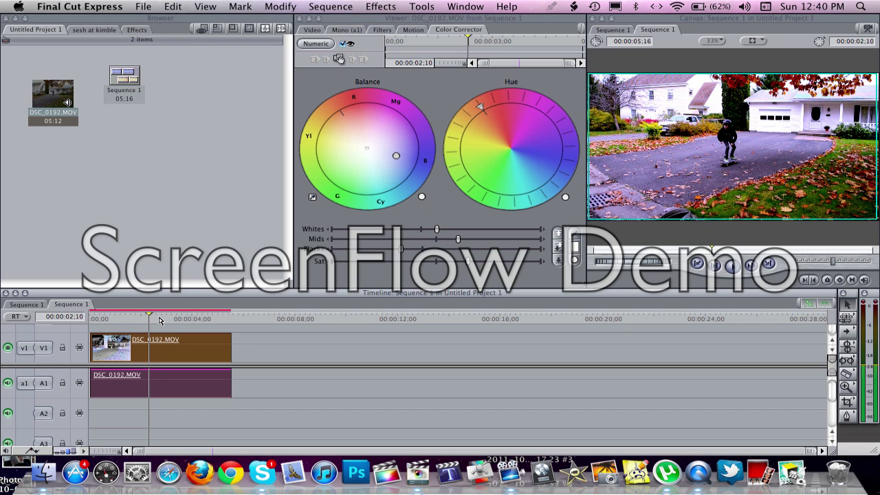
left_click_drag(151, 319, 163, 318)
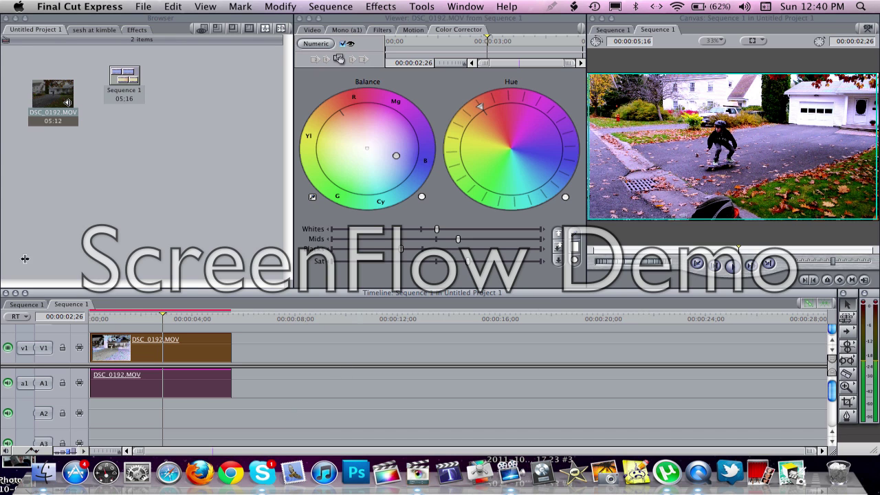
Add a second DSC_0192.MOV after the first clip, scrub it, then select the corrected clip
left_click_drag(46, 114, 233, 347)
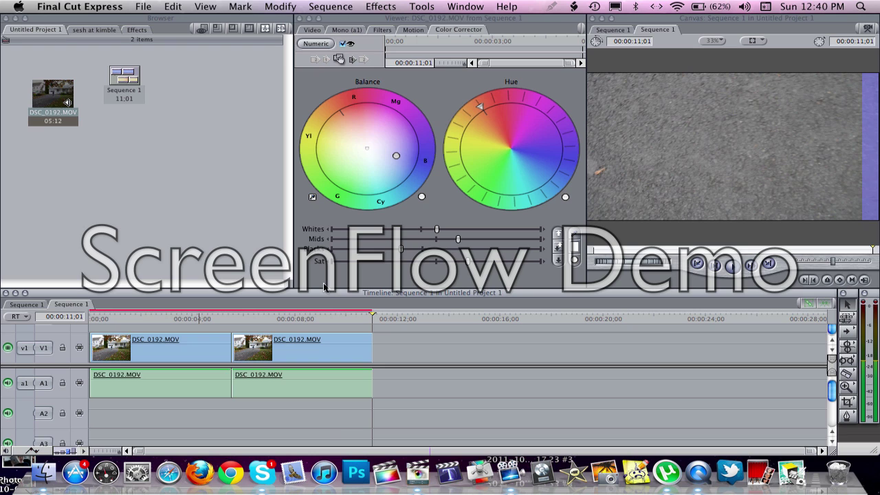
left_click(328, 318)
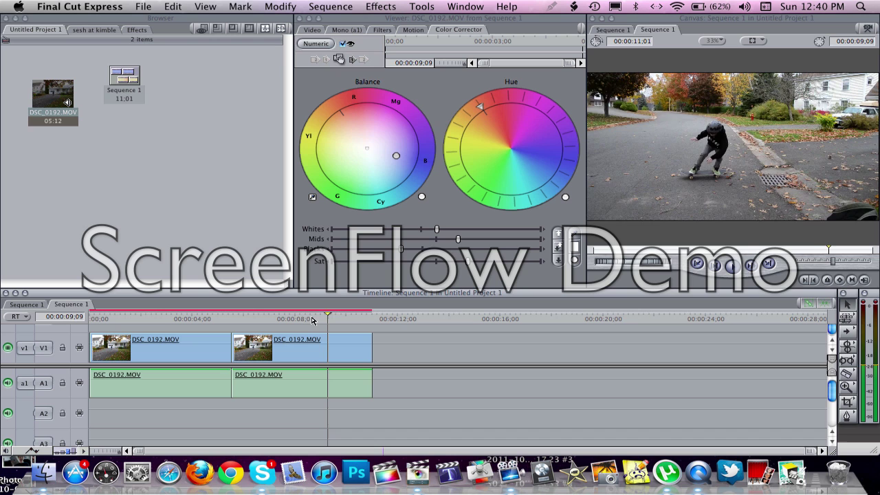
left_click_drag(328, 317, 310, 319)
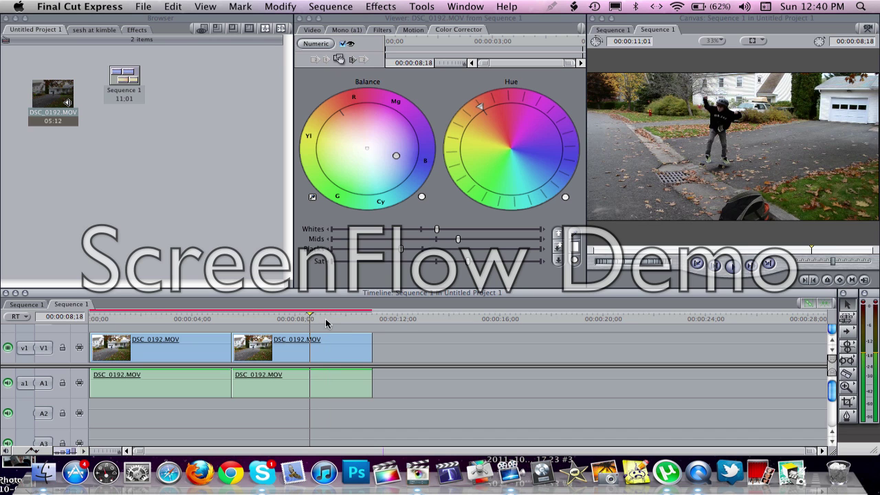
left_click(322, 319)
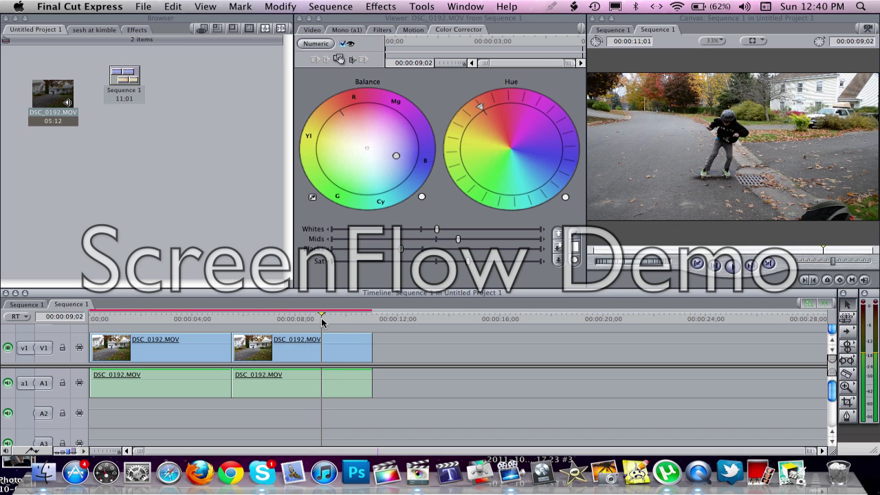
left_click_drag(322, 320, 272, 318)
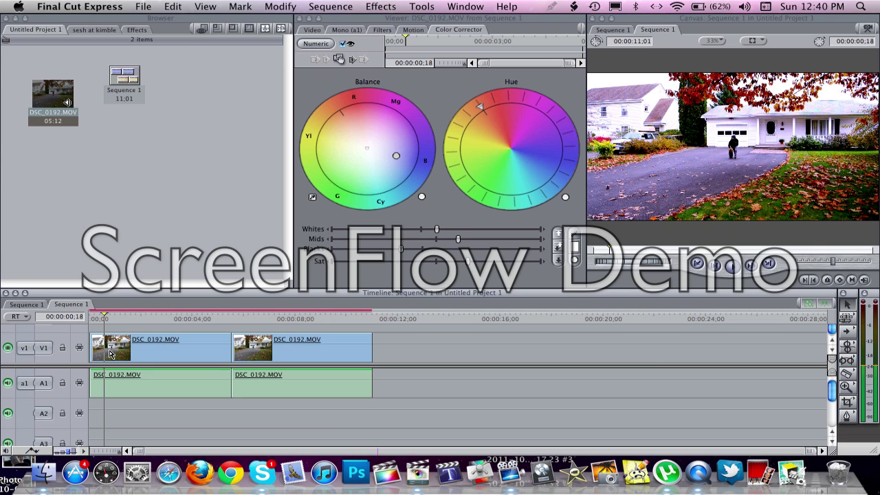
left_click(109, 353)
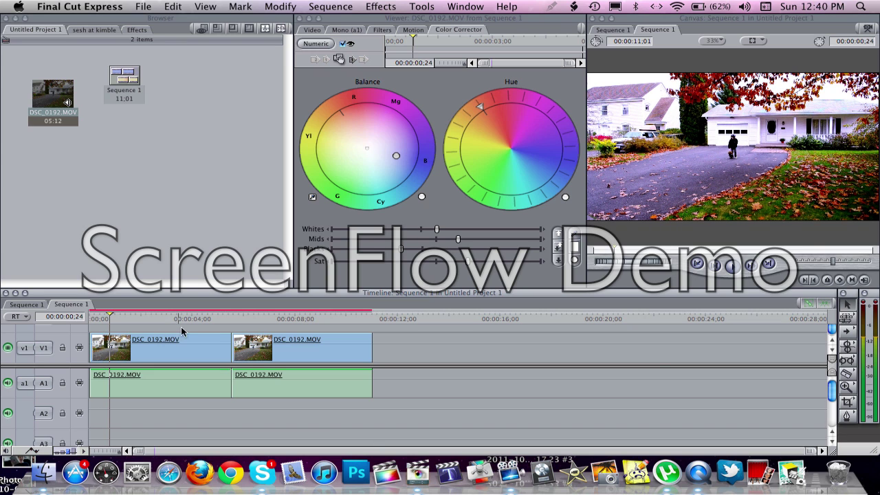
left_click(187, 382)
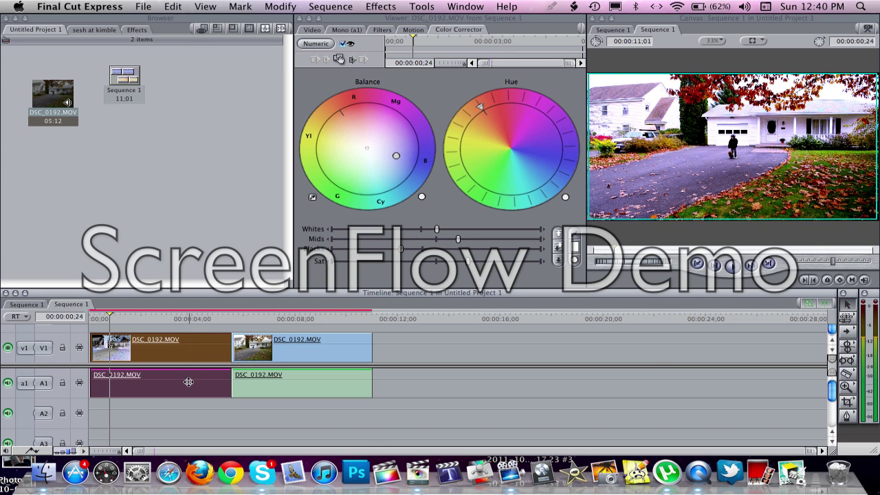
Render only the sections of Sequence 1 that need rendering
left_click(327, 6)
mouse_move(400, 46)
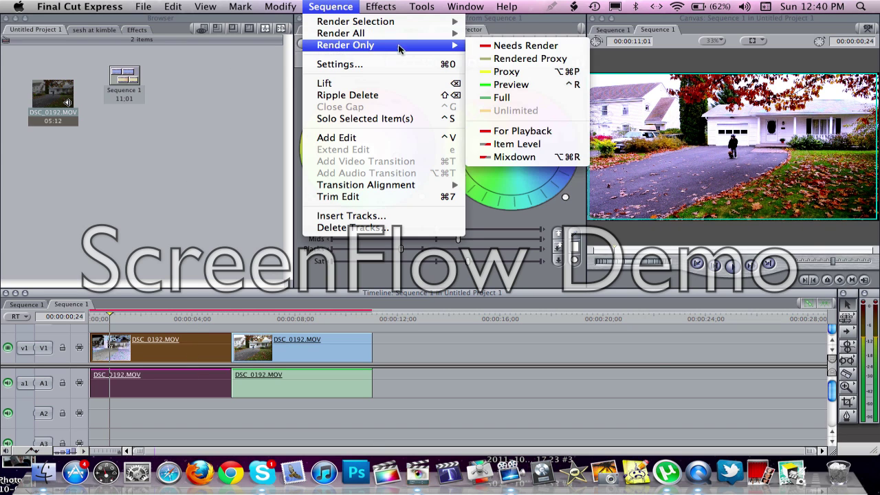
left_click(486, 46)
Play the sequence from the start and scrub into the uncorrected copy for comparison
left_click_drag(164, 315, 264, 316)
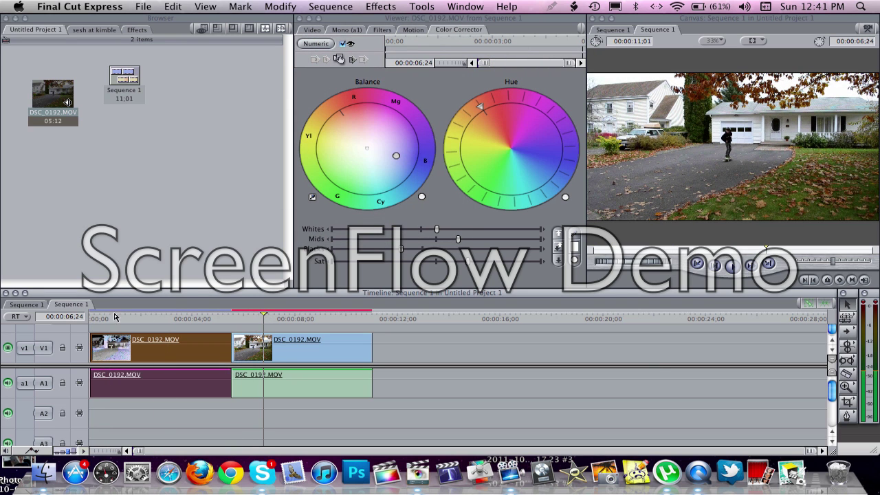
key("Home")
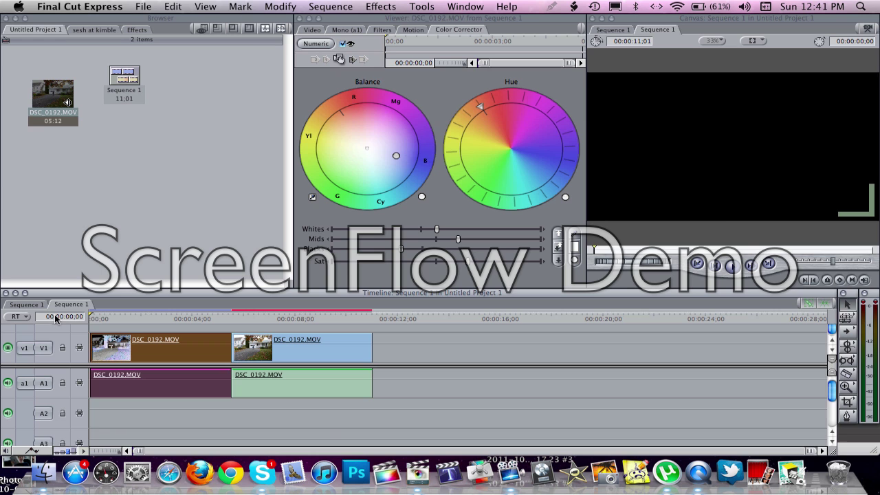
key("space")
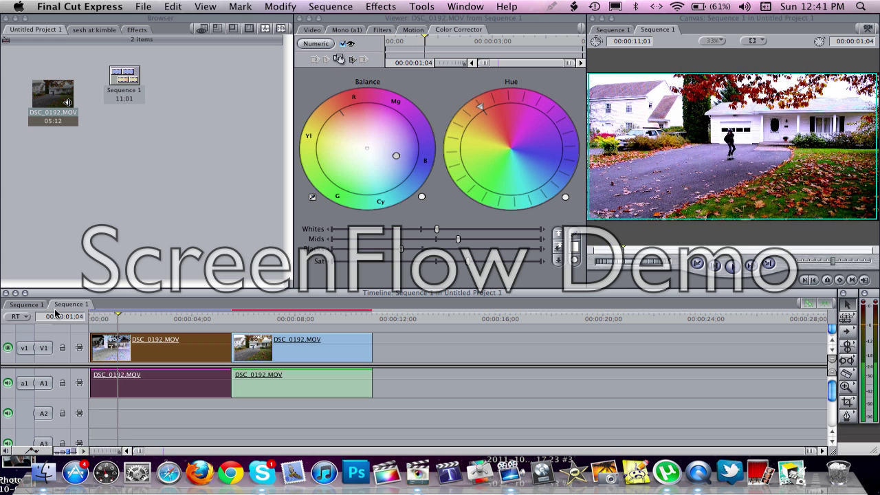
left_click(259, 323)
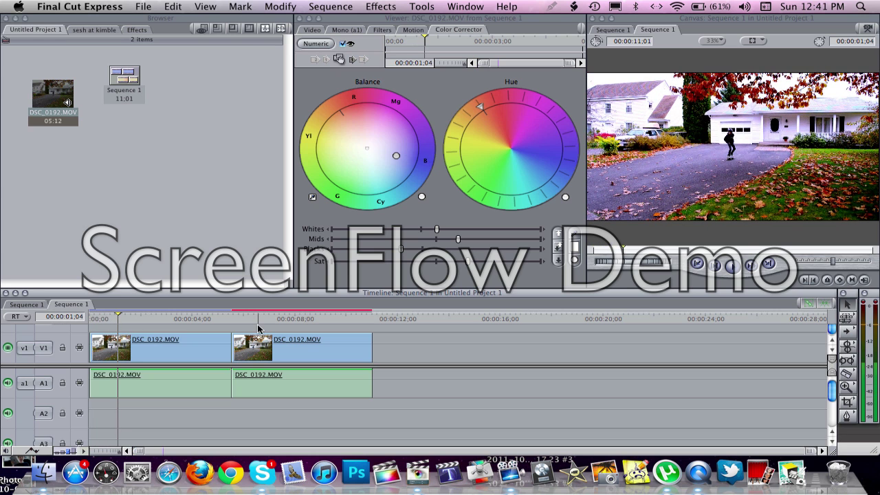
left_click_drag(259, 320, 263, 322)
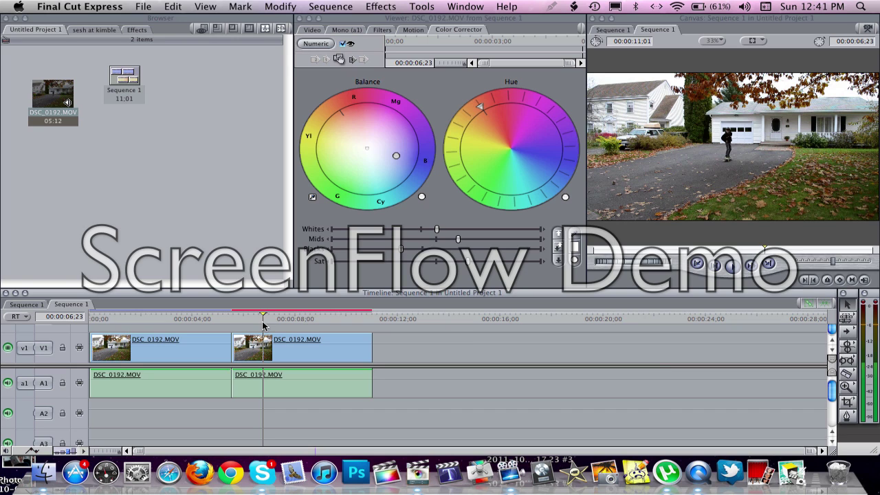
left_click(255, 322)
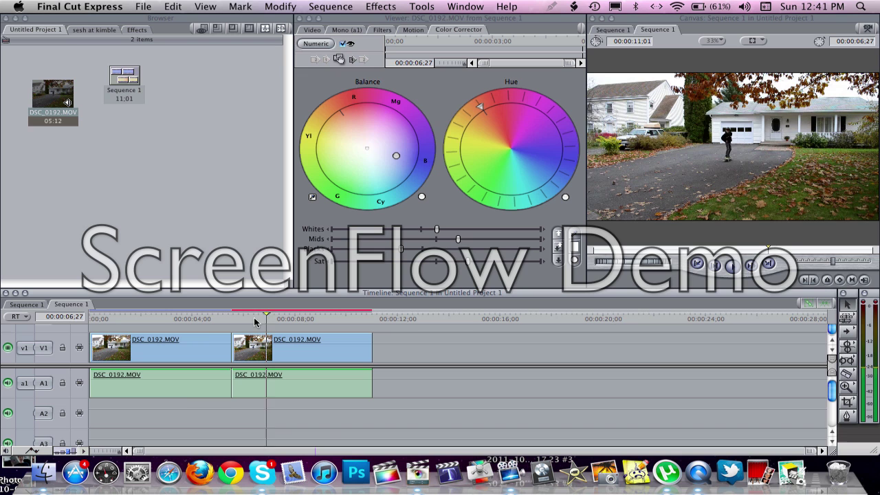
Scrub back through the colour-corrected first clip frame by frame to the sequence start
left_click(198, 316)
left_click_drag(198, 316, 174, 314)
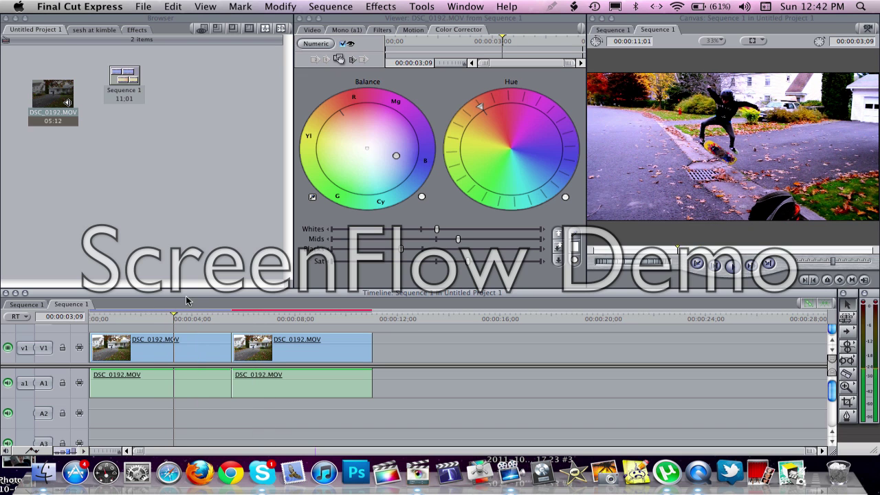
key("Left")
key("Left")
key("Left")
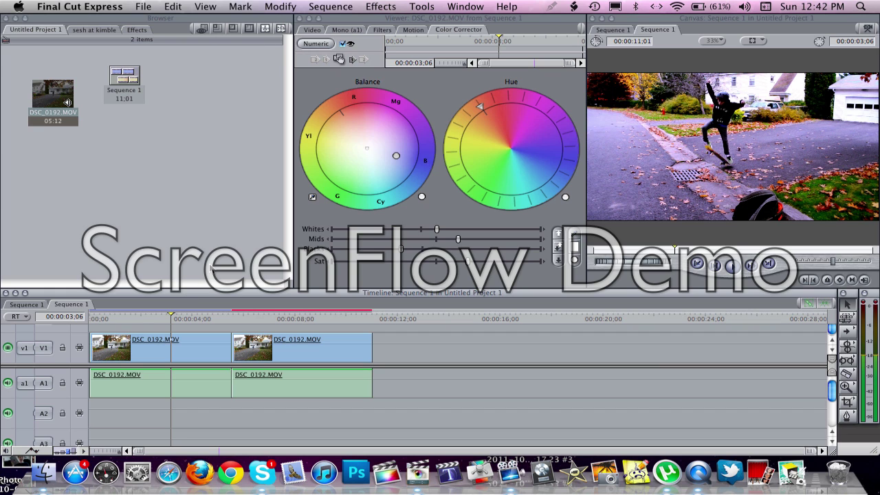
left_click(136, 318)
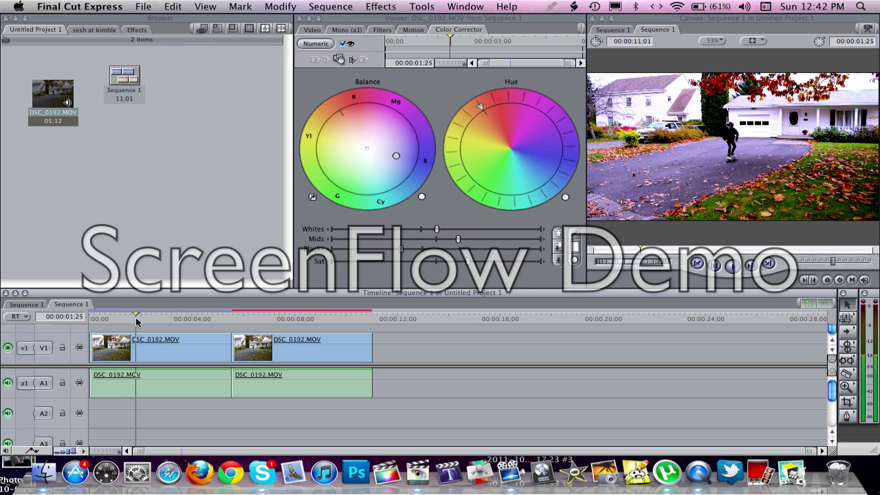
key("Right")
key("Right")
key("Right")
key("Right")
key("Right")
key("Right")
key("Right")
key("Right")
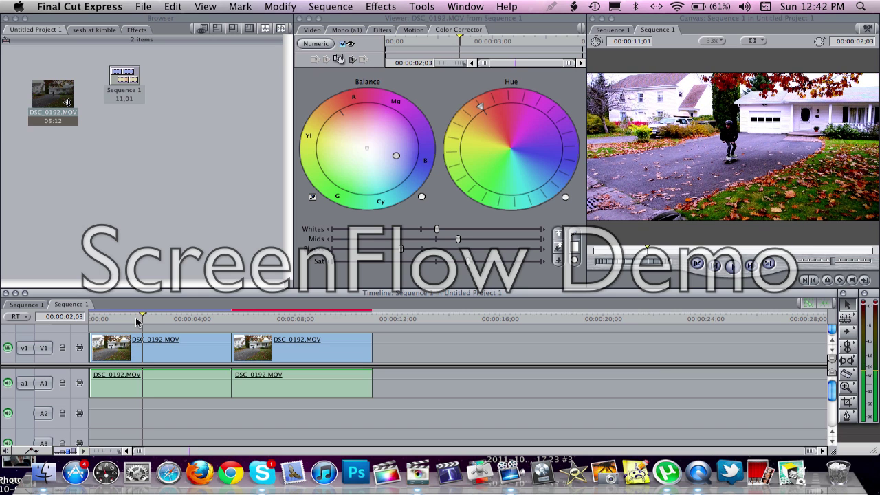
left_click_drag(144, 318, 92, 312)
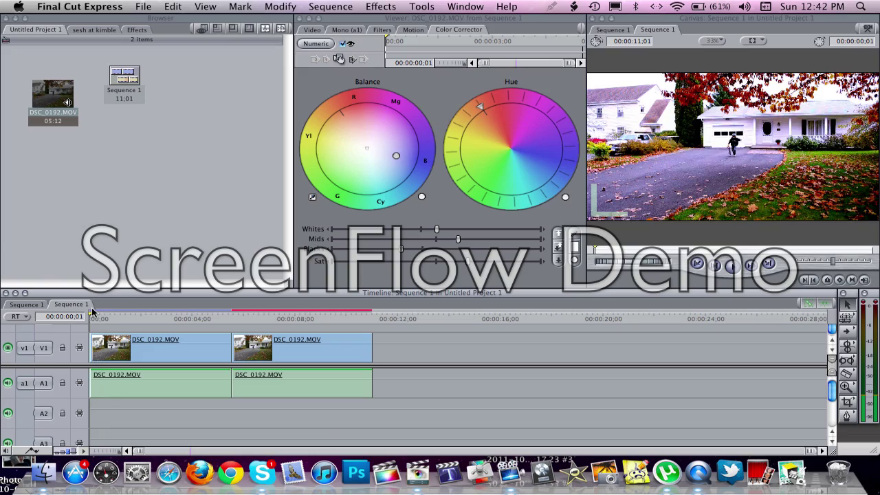
key("space")
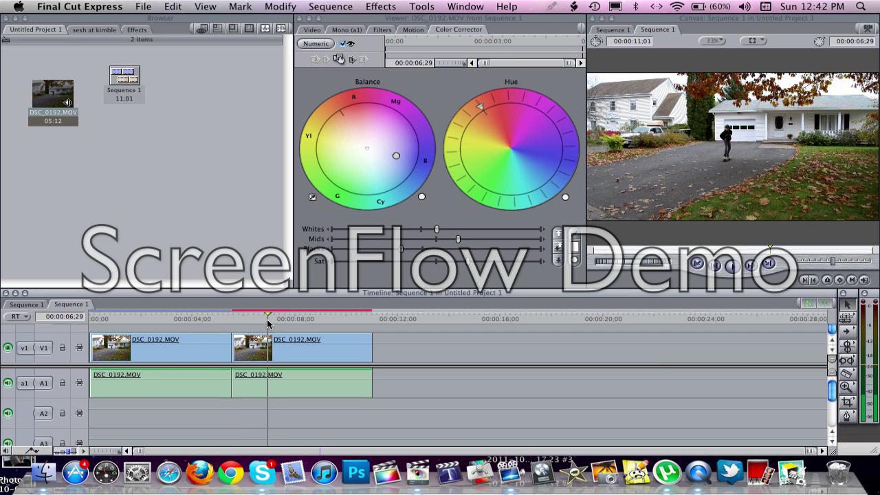
left_click(206, 320)
left_click_drag(206, 321, 159, 323)
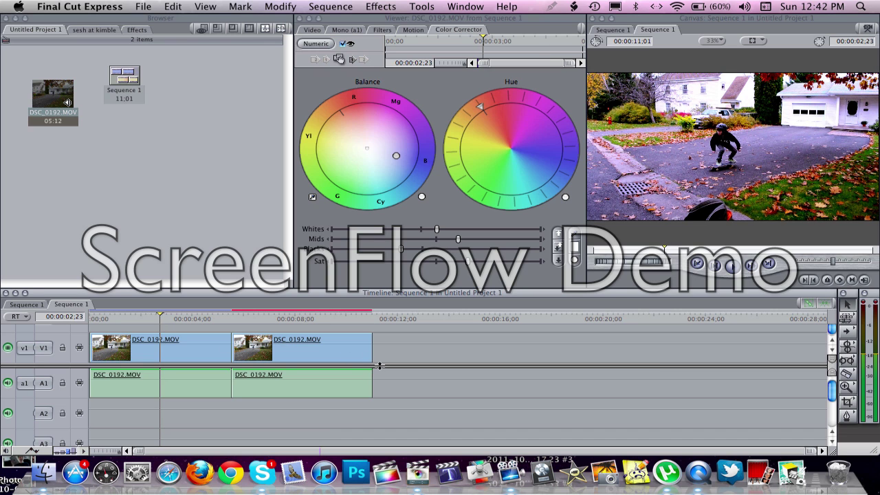
left_click(91, 318)
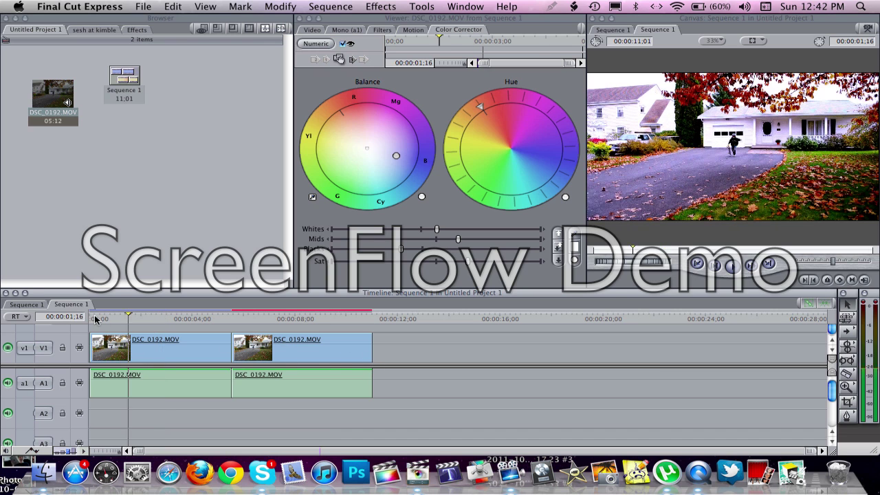
key("Right")
key("Right")
key("Right")
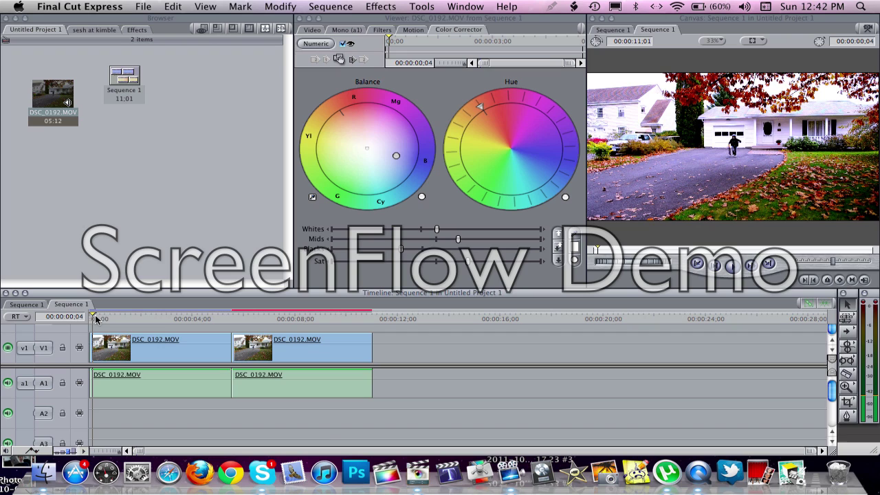